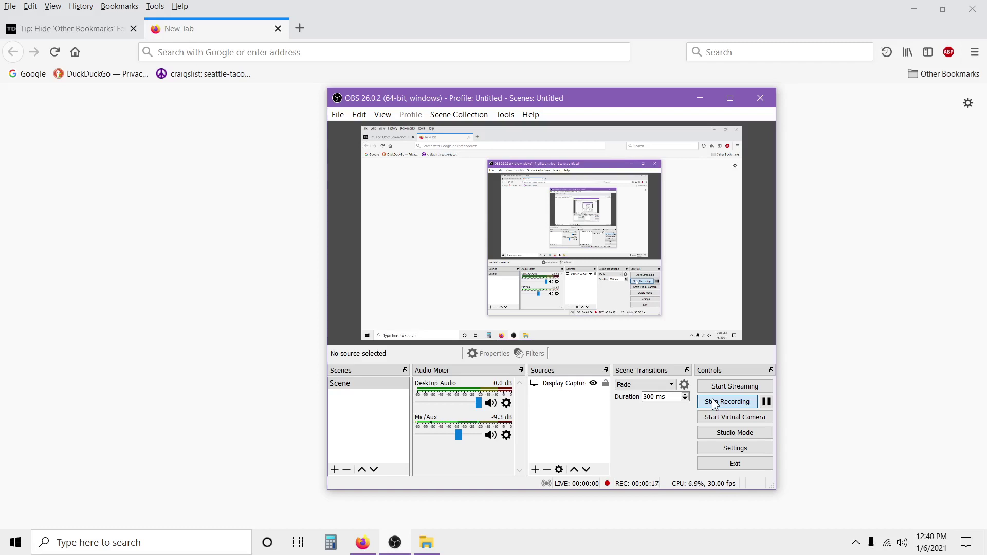
Open About Firefox from the Help menu to confirm version 84.0.2 is up to date
click(190, 9)
click(190, 121)
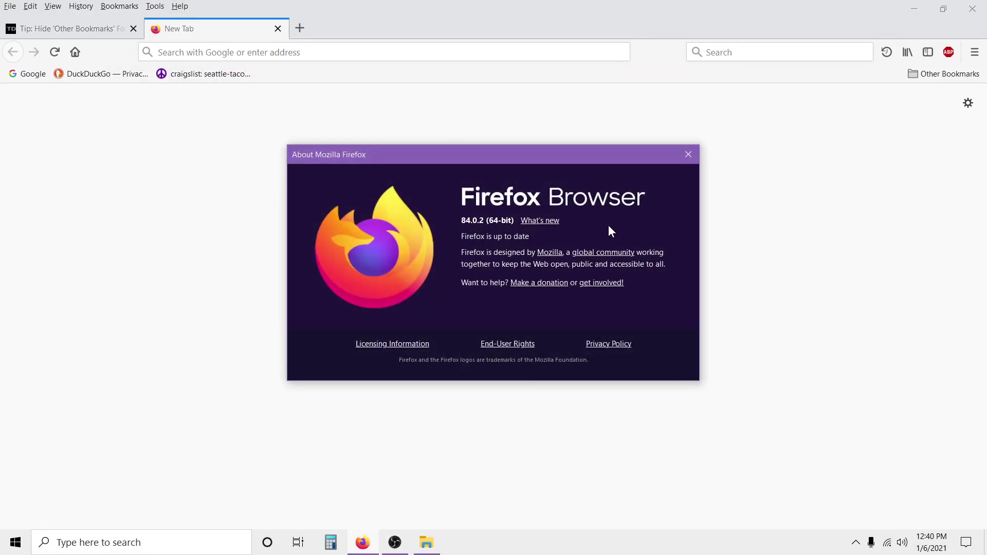
Close the About Firefox dialog to return to the Techdows article tab
click(691, 155)
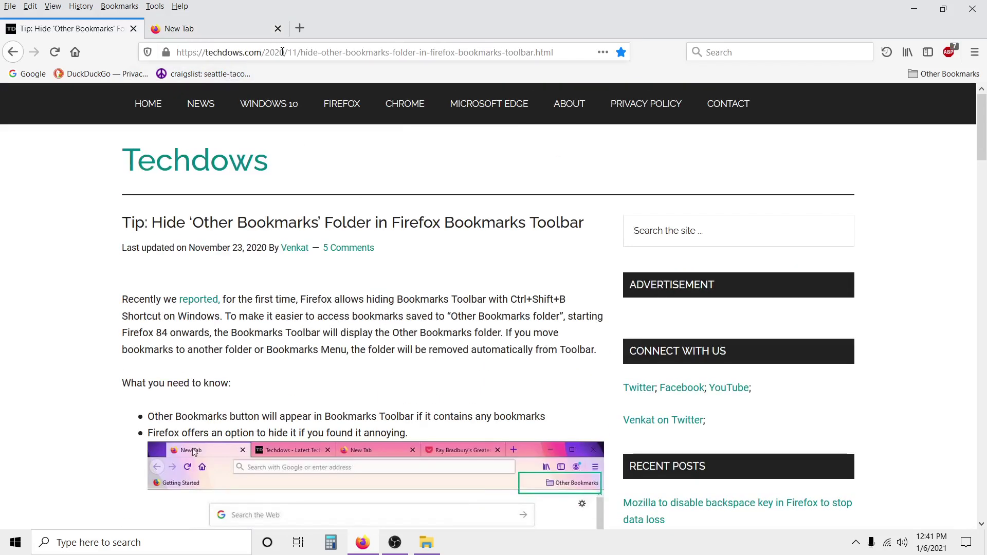
Scroll the Techdows article down to its showOtherBookmarks about:config steps
click(282, 52)
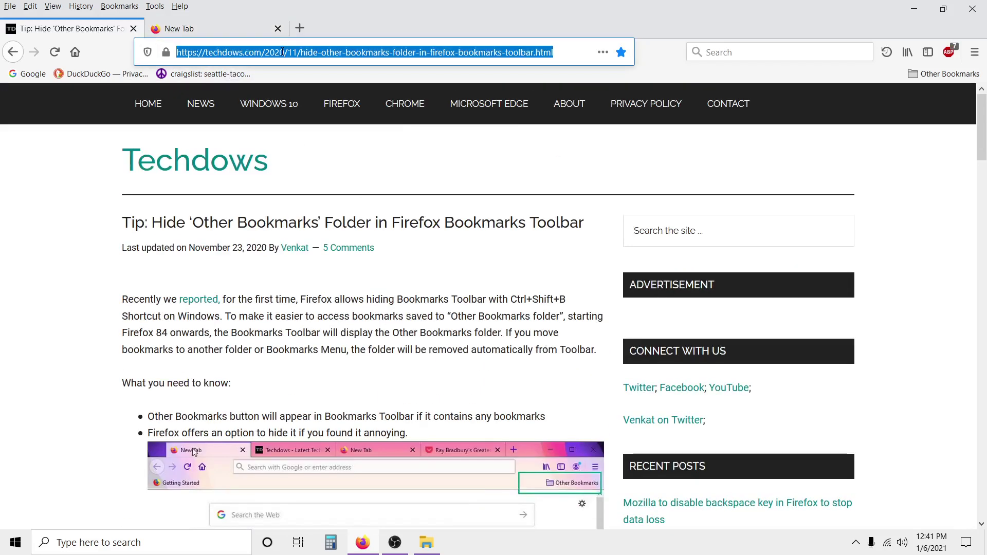
click(66, 264)
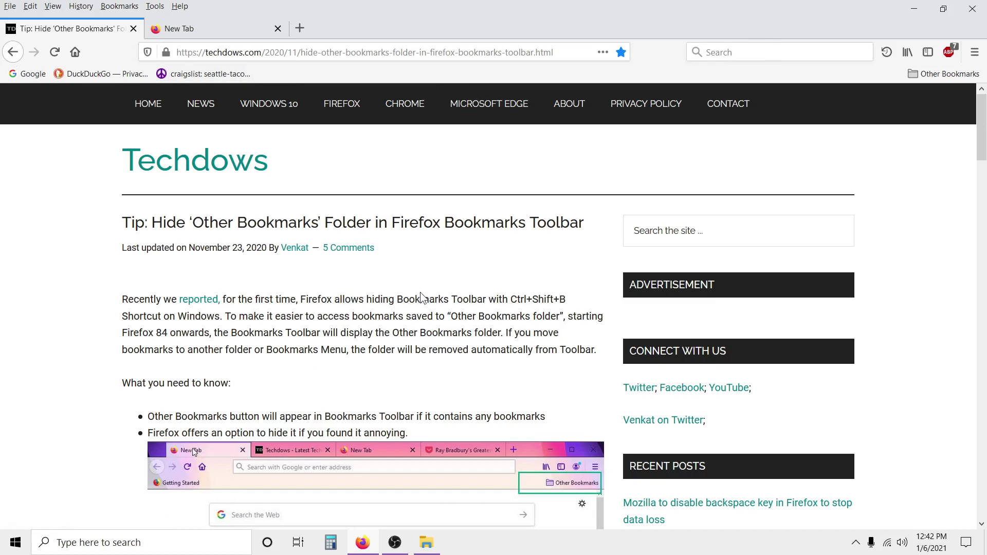
scroll(420, 297, down, 4)
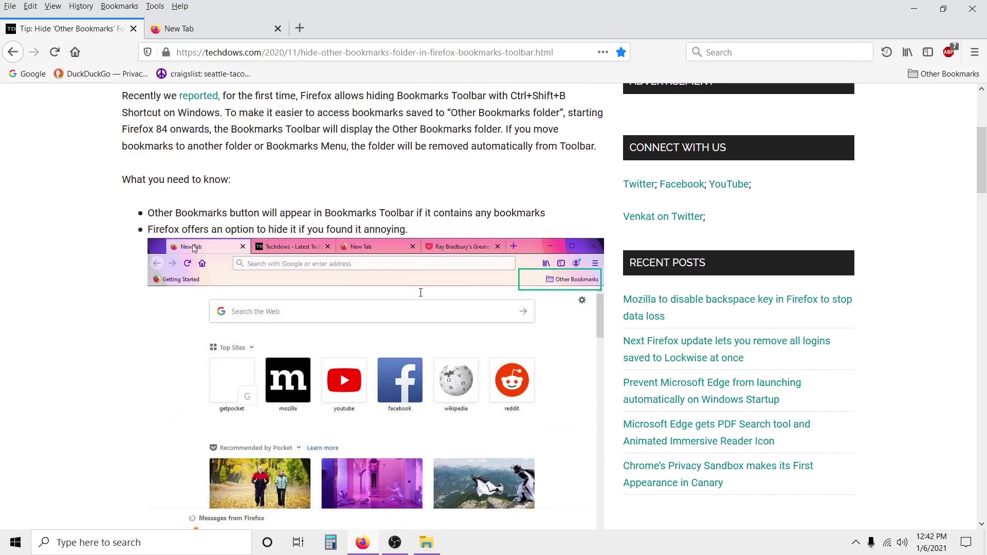
scroll(420, 294, down, 3)
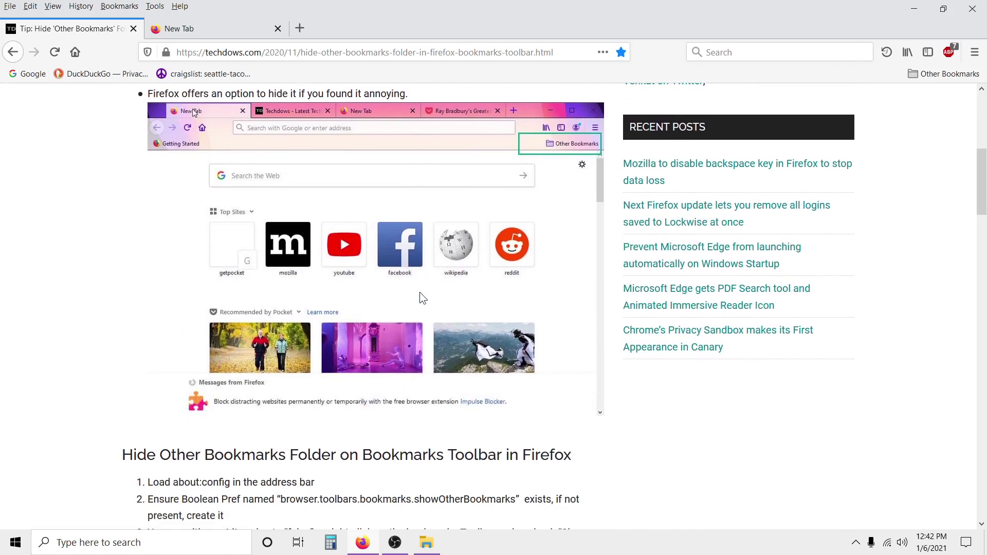
scroll(420, 298, down, 1)
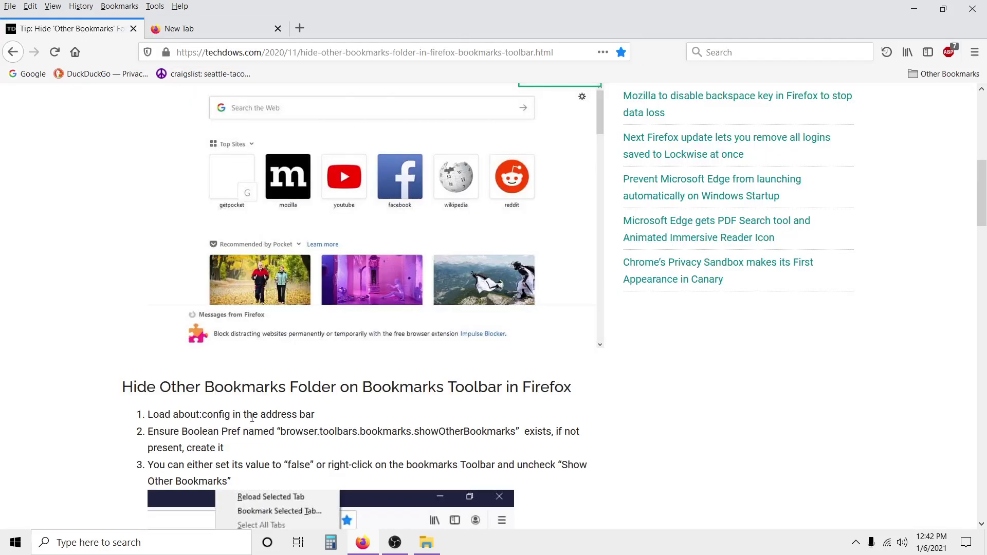
scroll(268, 427, down, 2)
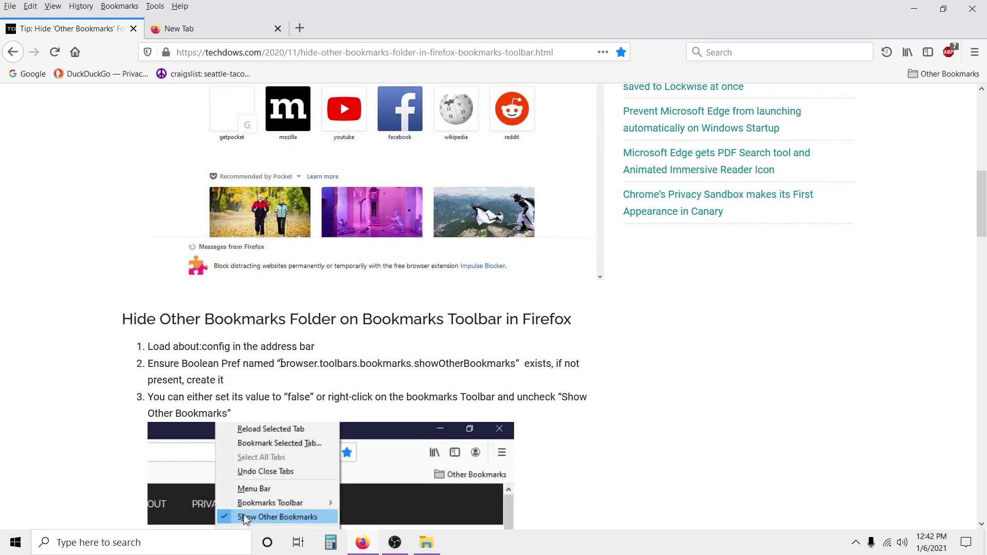
drag(282, 364, 516, 366)
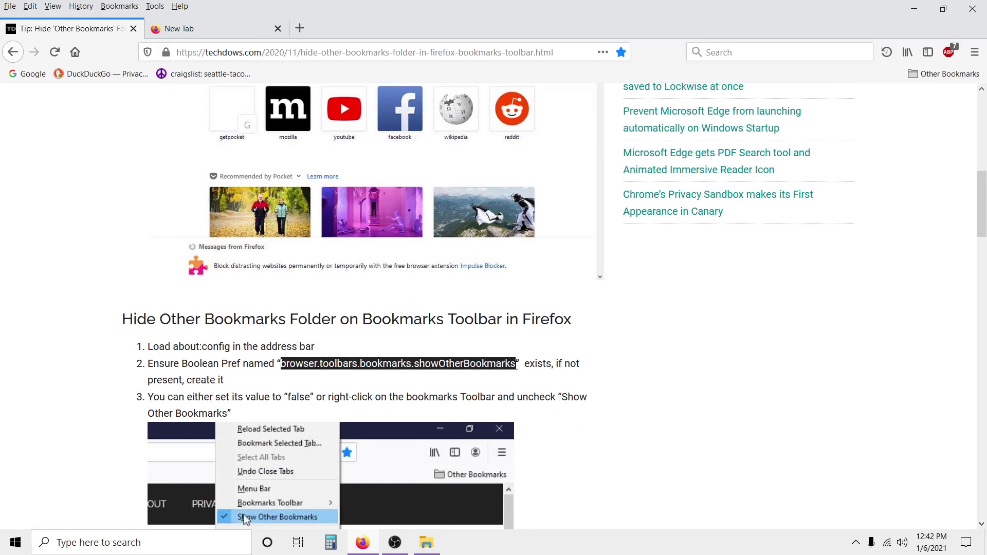
right_click(487, 366)
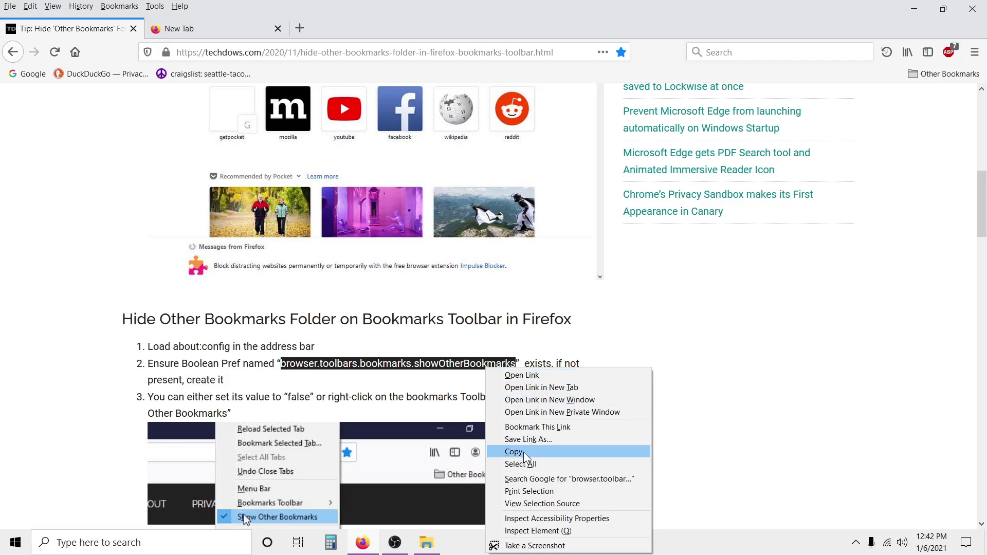
click(36, 291)
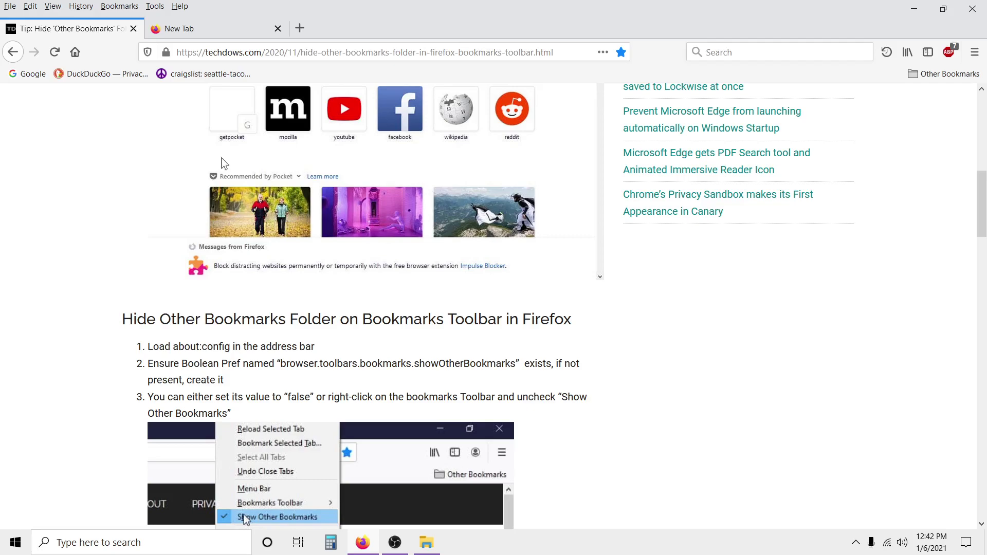
scroll(495, 335, down, 4)
scroll(625, 332, up, 1)
scroll(625, 332, down, 4)
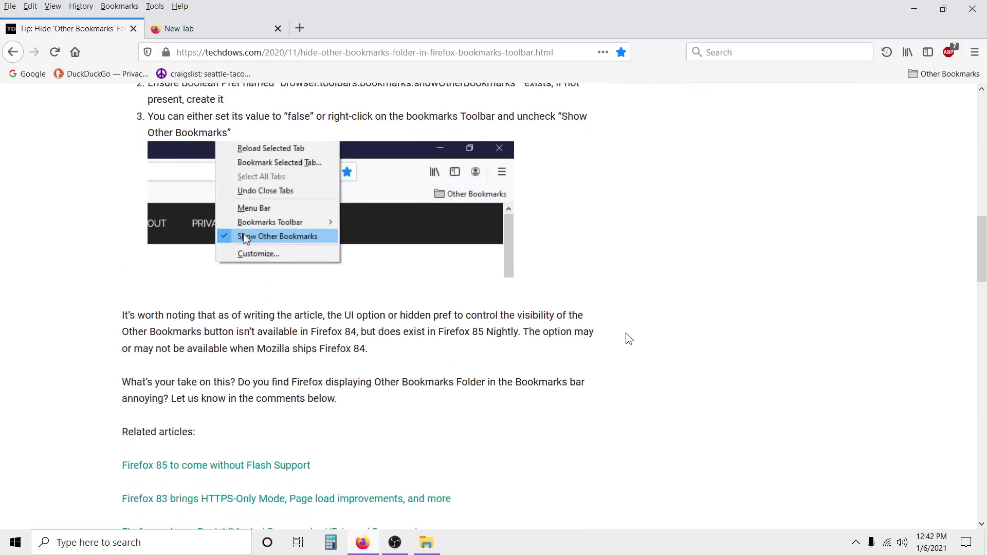
scroll(622, 335, up, 3)
scroll(610, 340, up, 6)
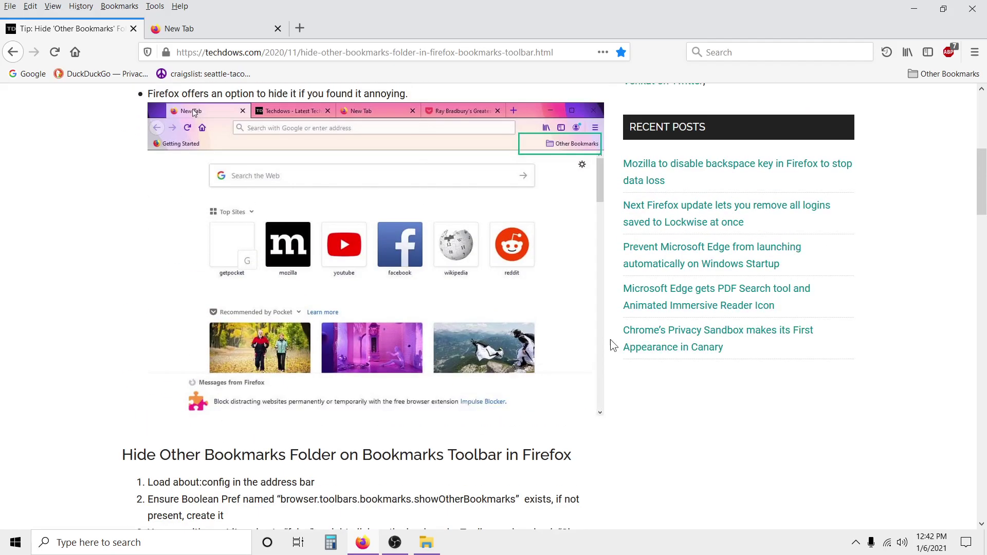
scroll(424, 327, up, 7)
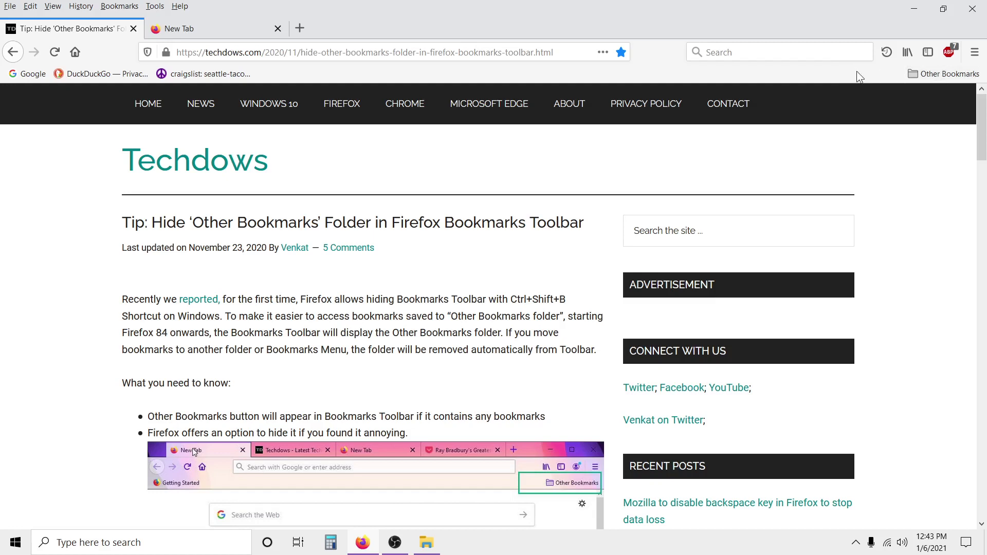
click(932, 75)
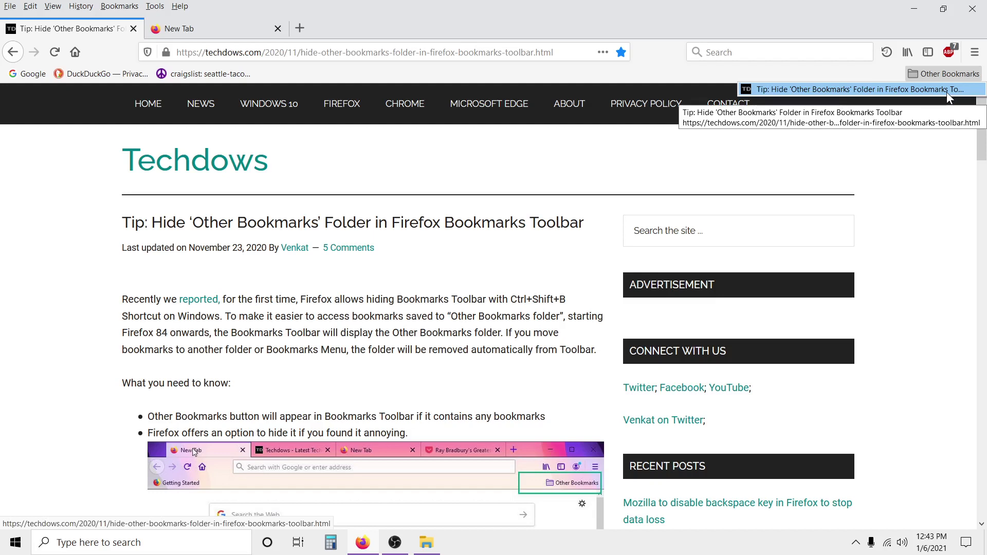
click(868, 71)
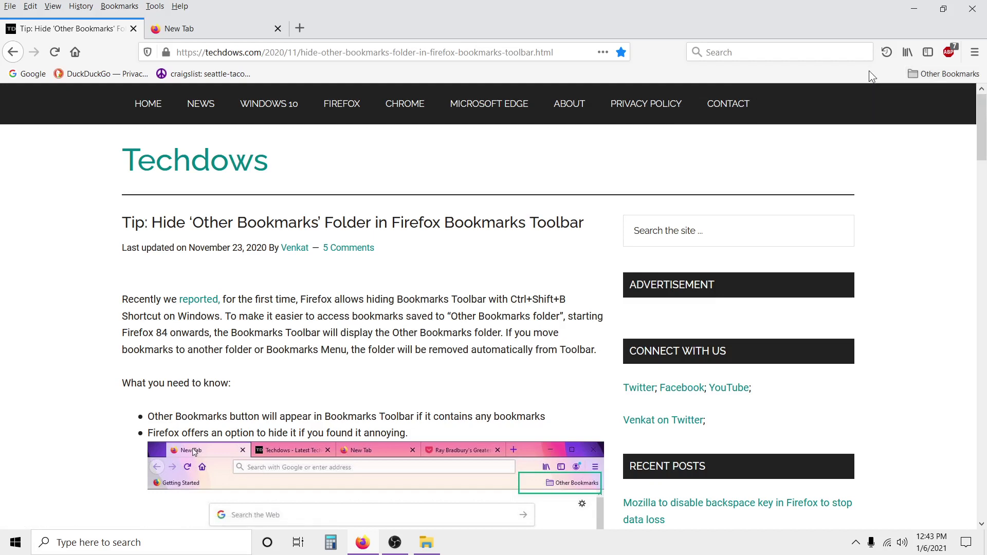
click(922, 73)
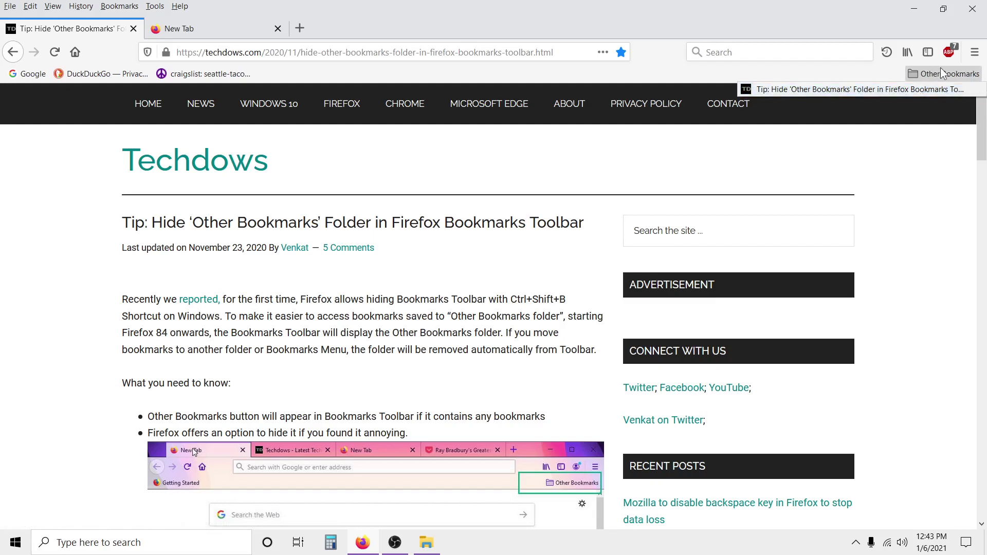
click(865, 70)
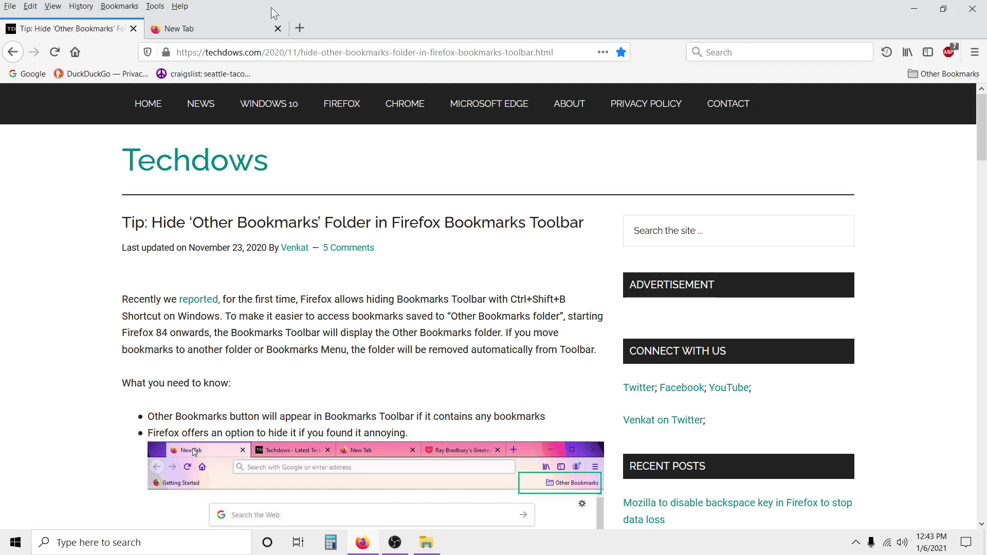
Open the Bookmarks menu, closing and reopening it, to reach Show All Bookmarks
click(121, 7)
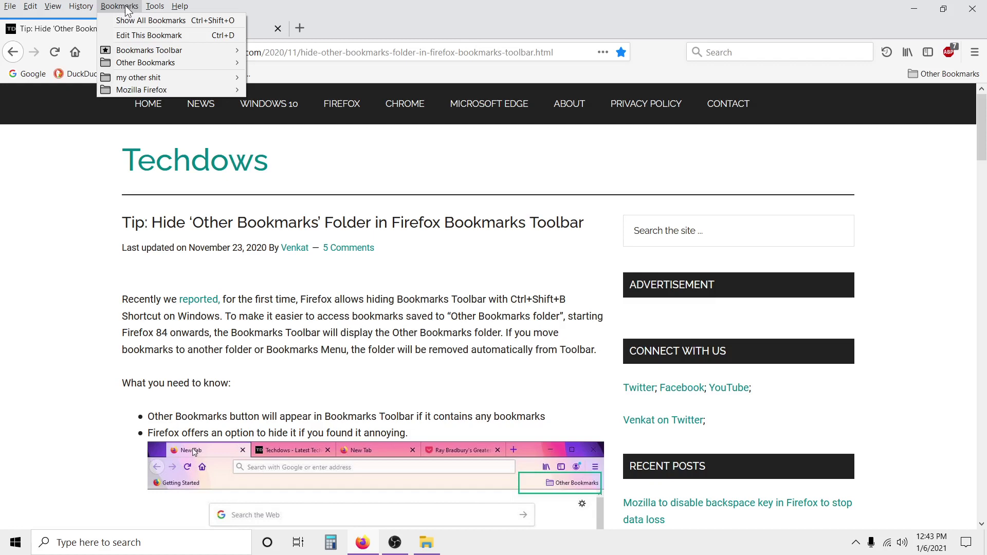
mouse_move(124, 76)
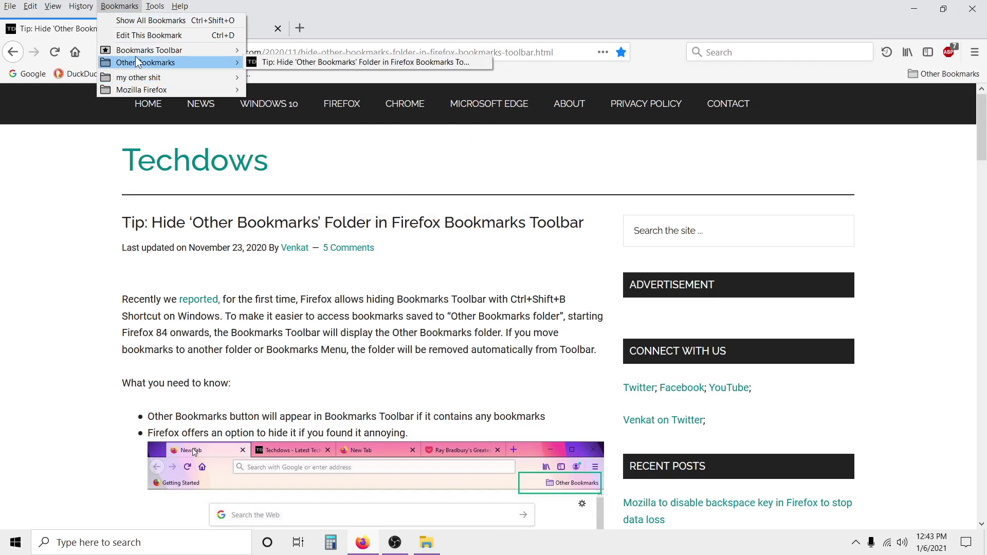
click(117, 6)
click(117, 6)
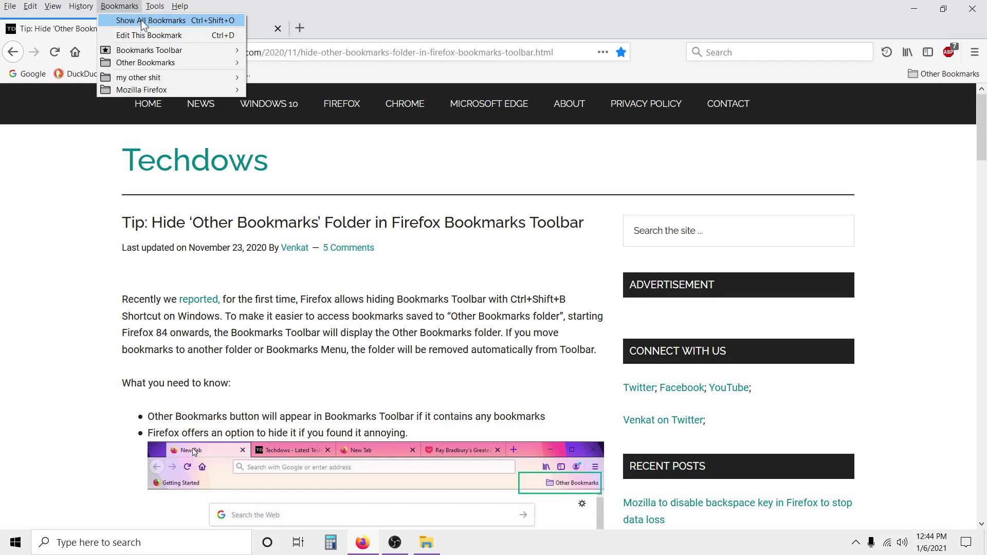
Open the bookmarks Library and select the Bookmarks Menu folder
click(141, 20)
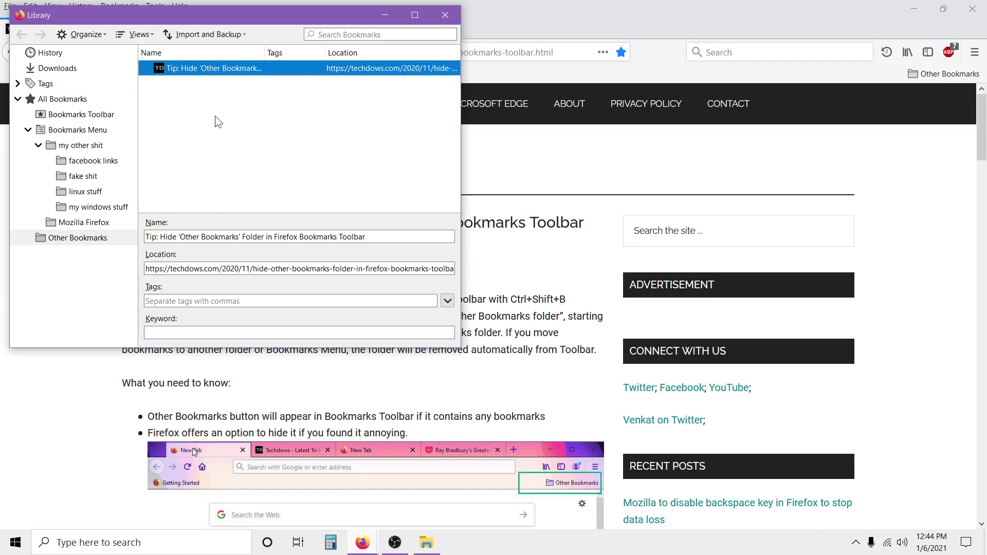
click(64, 133)
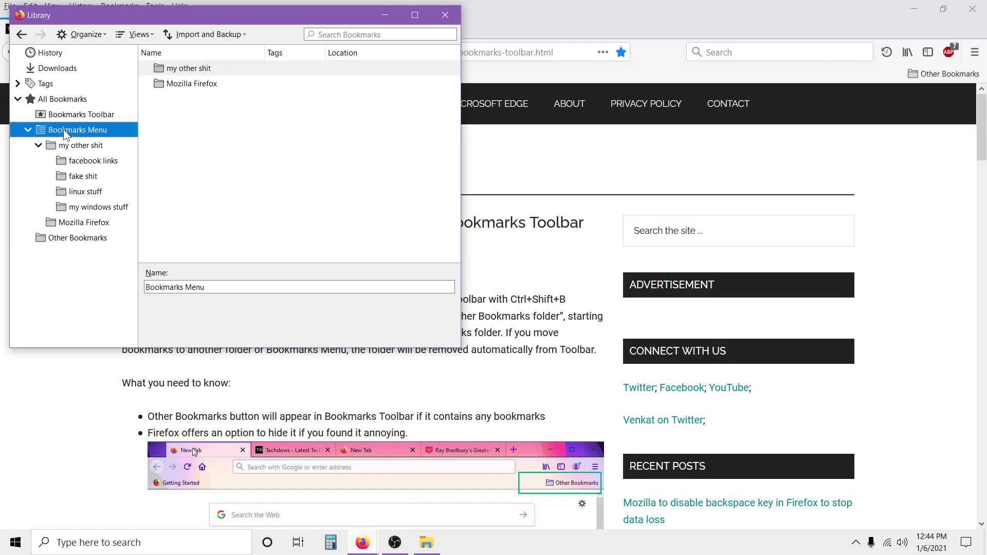
right_click(65, 135)
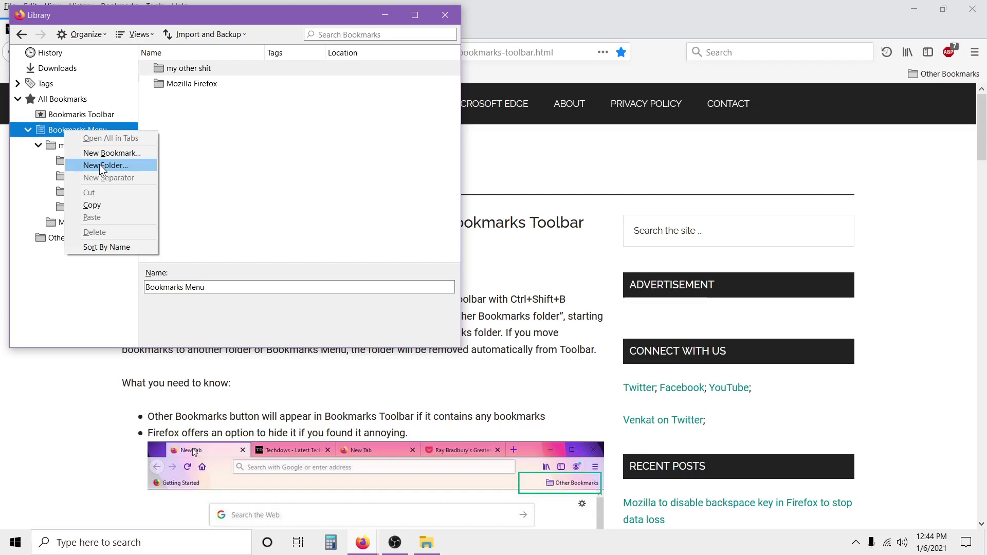
click(60, 133)
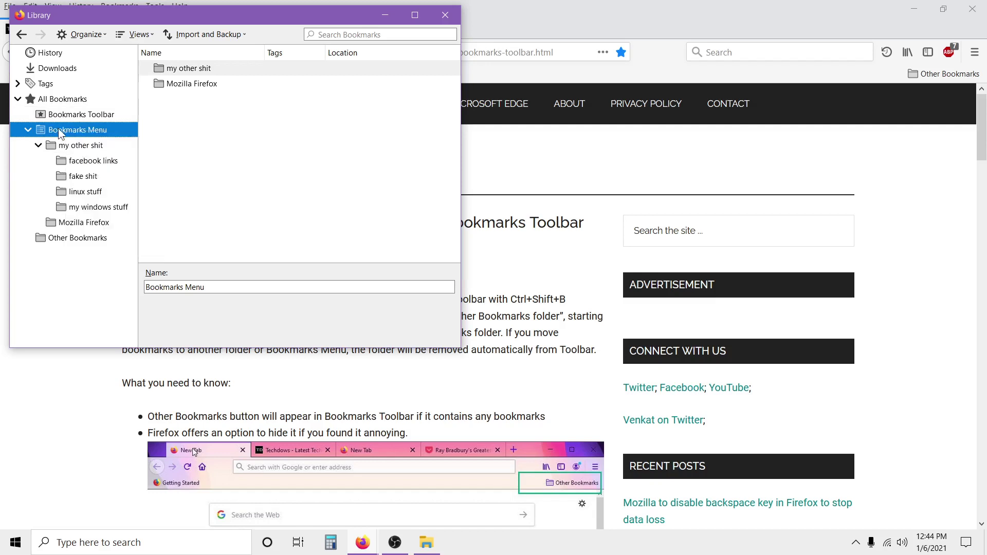
Create a new folder named 'helpful links' inside Bookmarks Menu
right_click(69, 131)
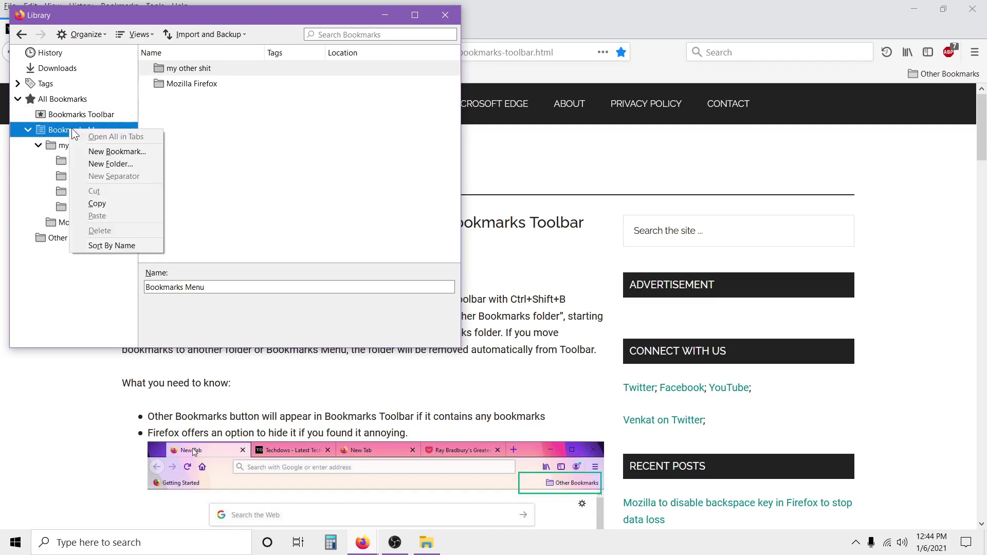
click(109, 164)
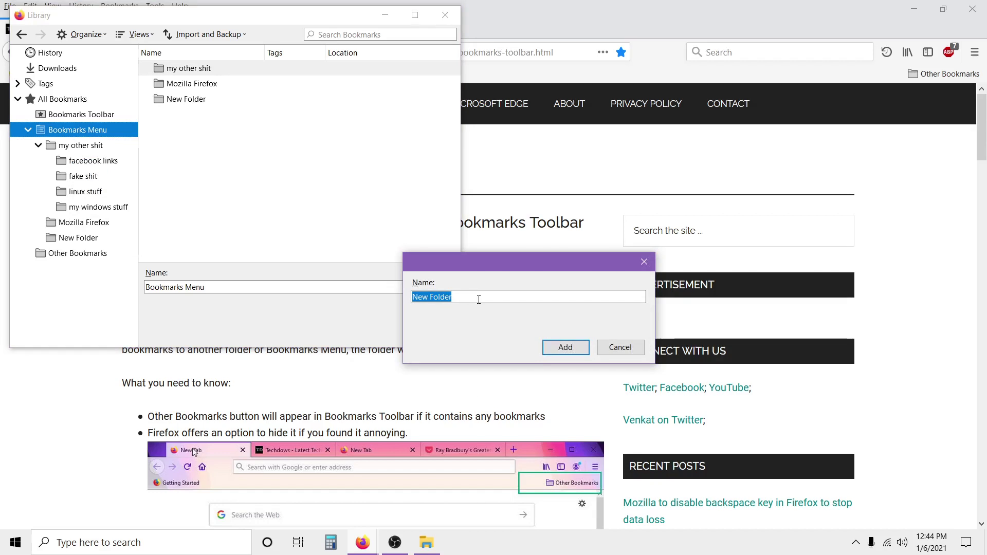
text(help)
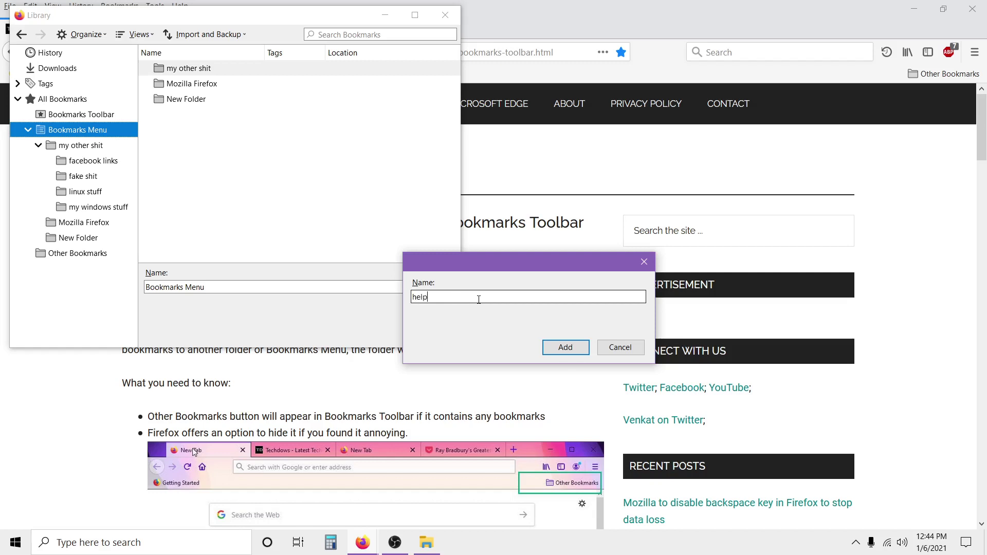
text(ful links)
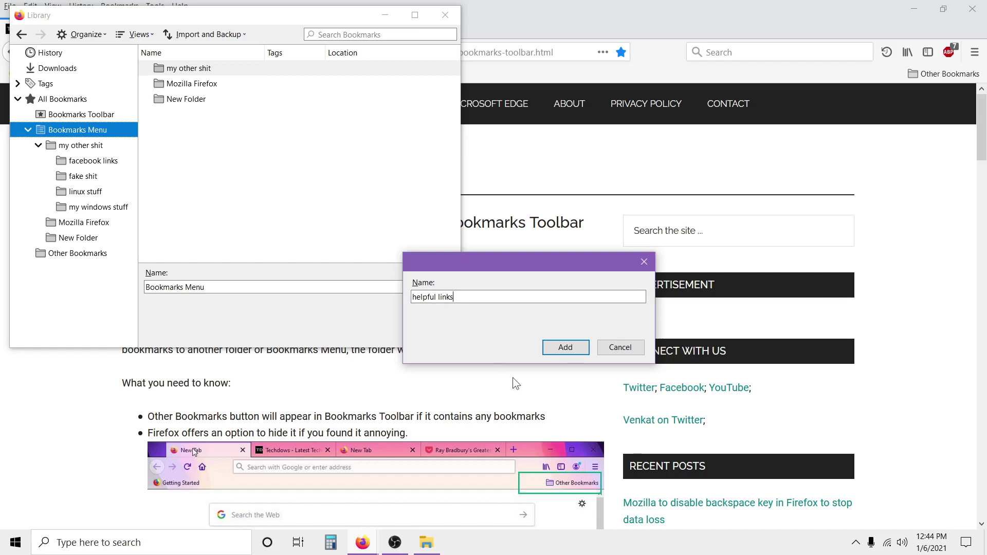
click(558, 348)
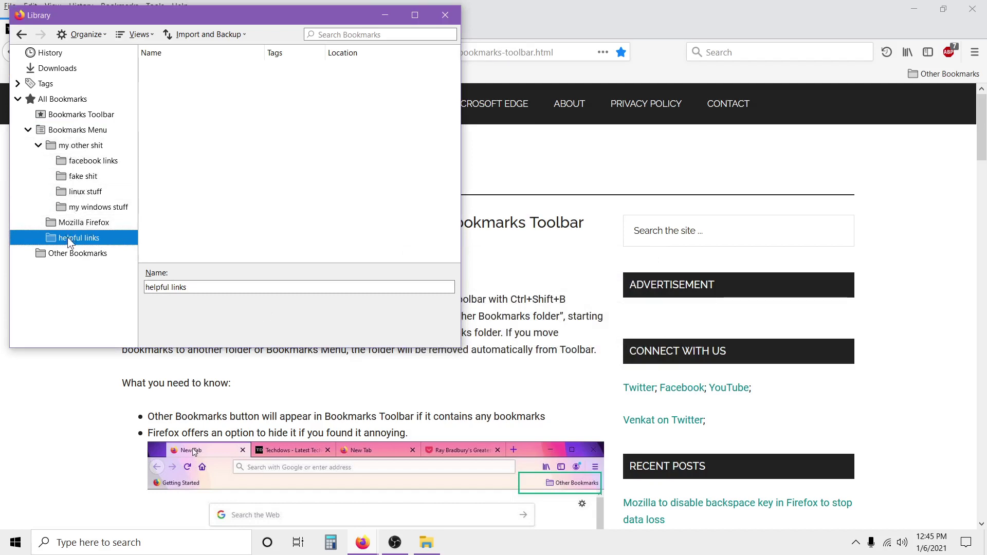
Drag the helpful links folder above 'my other shit' and Mozilla Firefox in Bookmarks Menu
drag(68, 238, 74, 144)
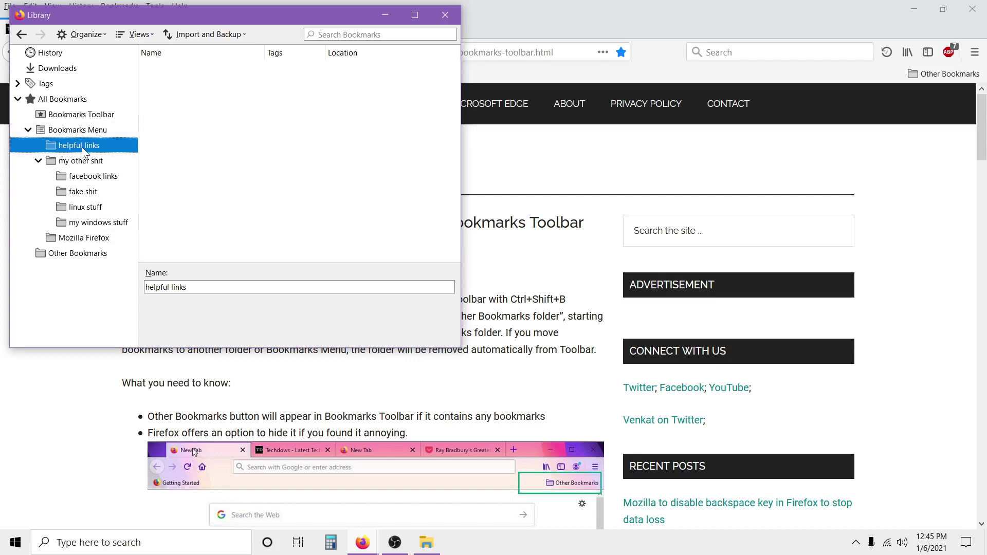
Close the Library, confirm helpful links shows (Empty), then view the Other Bookmarks contents
click(443, 16)
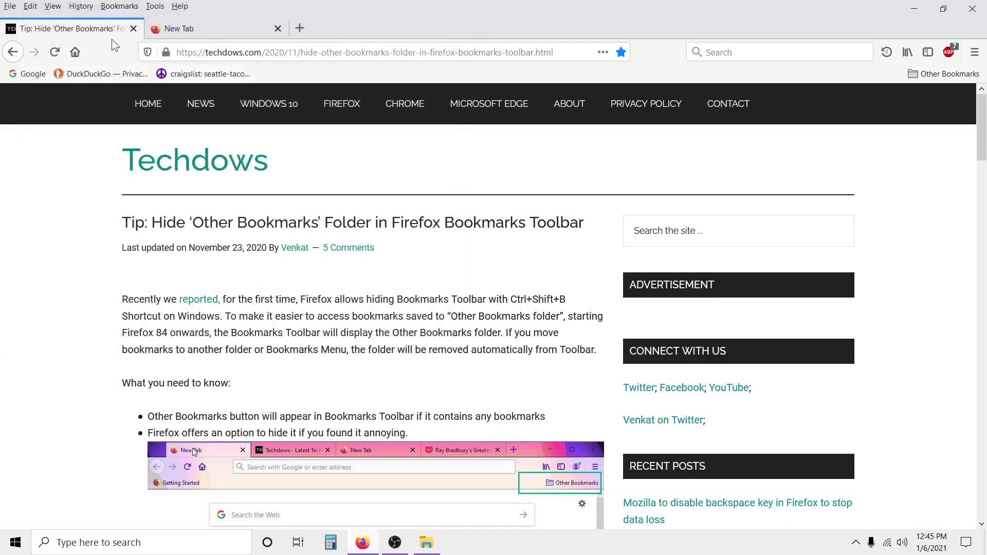
click(114, 9)
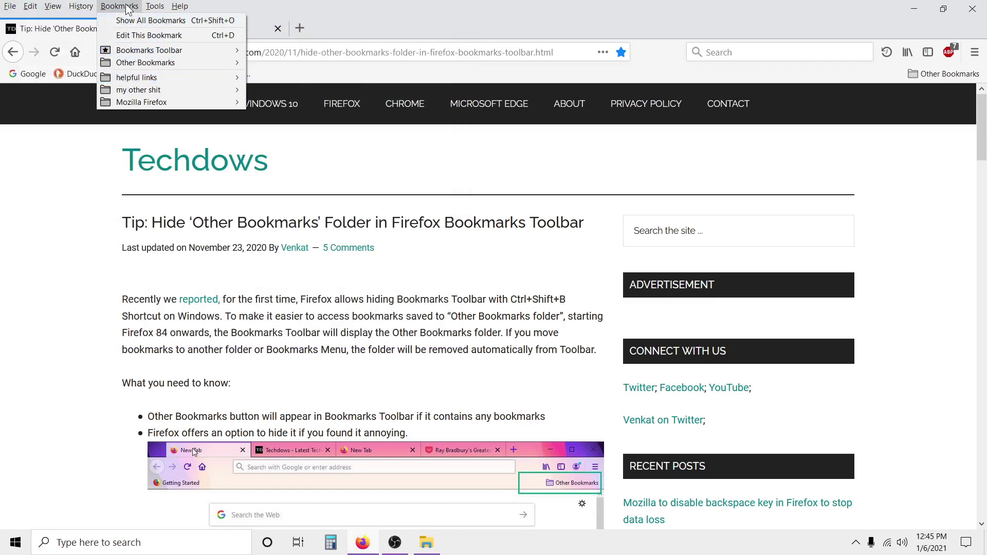
mouse_move(127, 81)
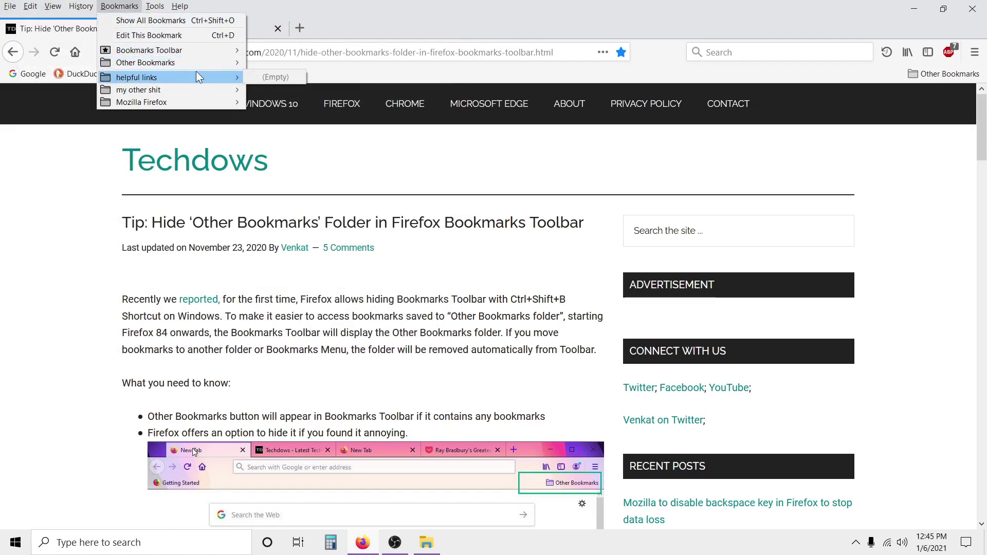
click(500, 23)
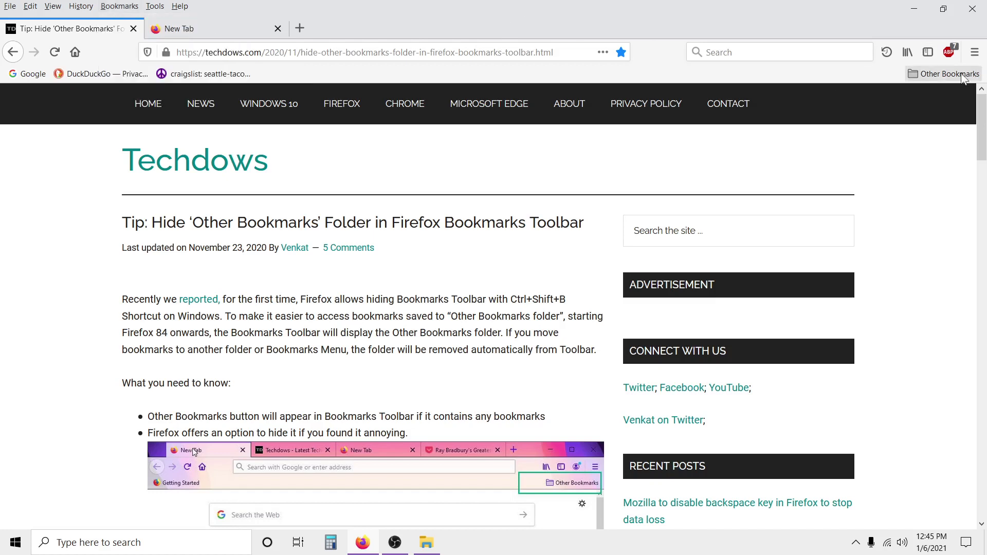
click(933, 76)
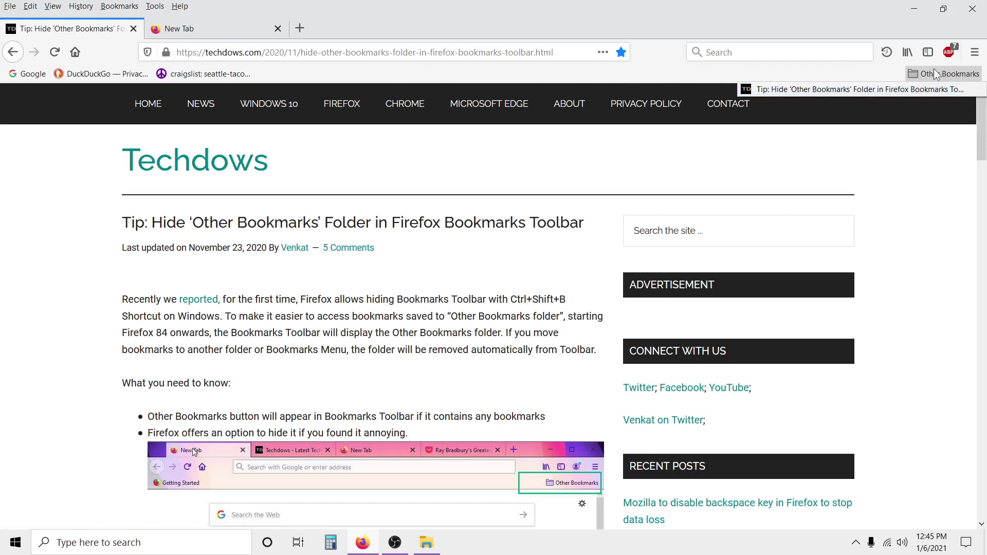
Refile the Techdows article bookmark into Bookmarks Menu > helpful links via the bookmark star
click(678, 73)
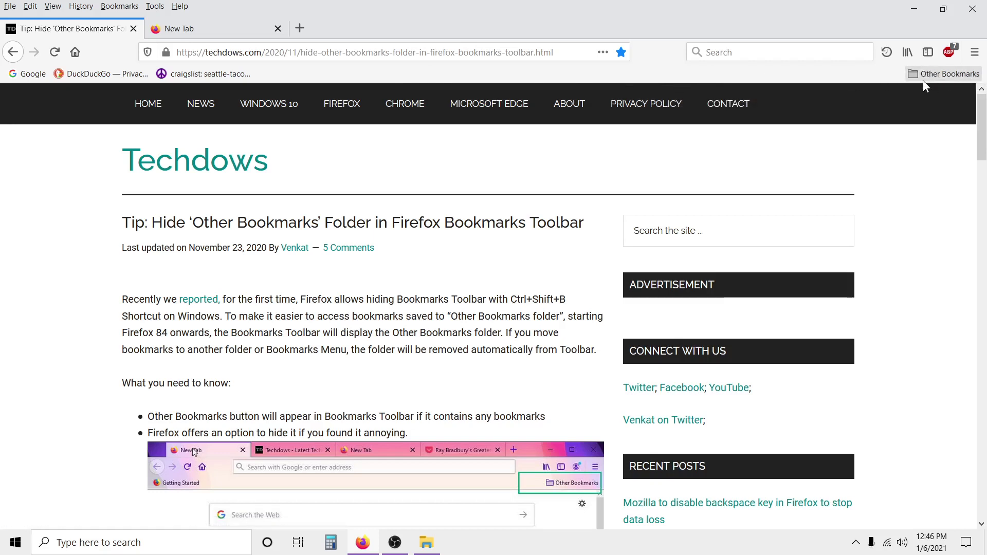
click(619, 52)
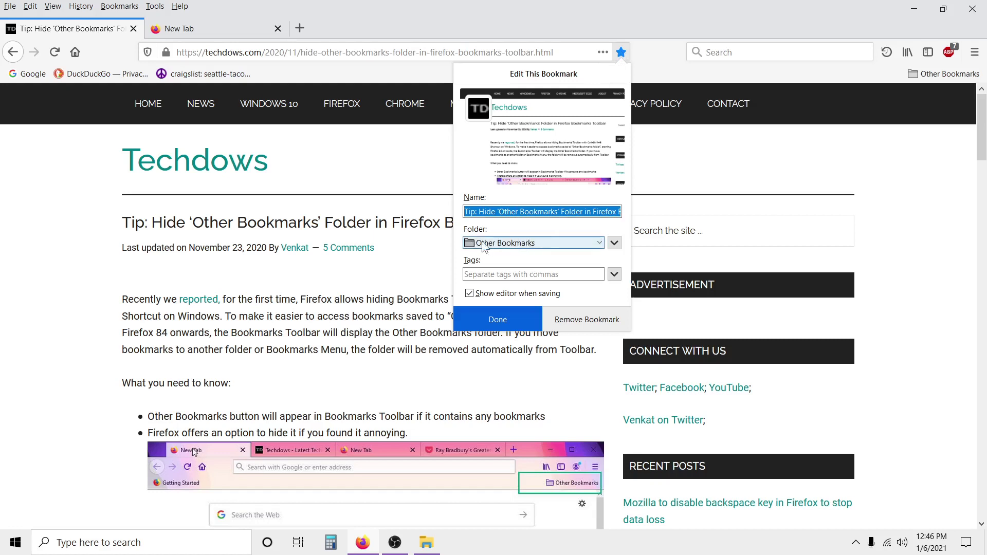
click(561, 249)
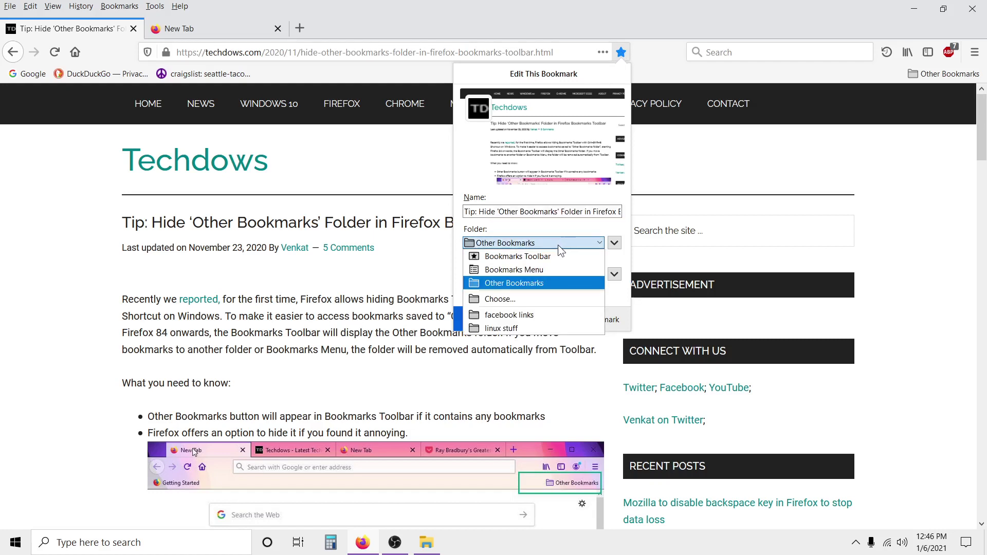
click(500, 299)
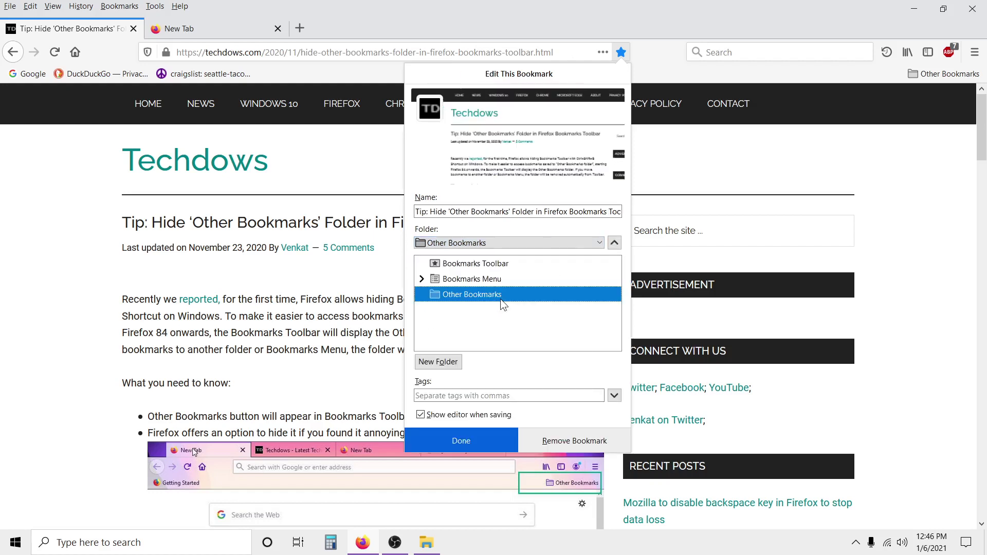
click(422, 279)
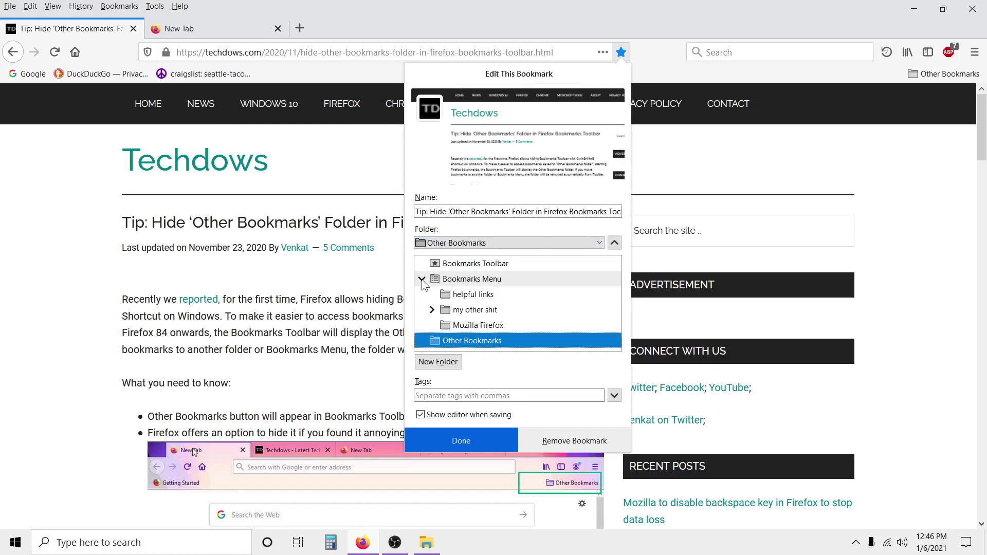
click(471, 294)
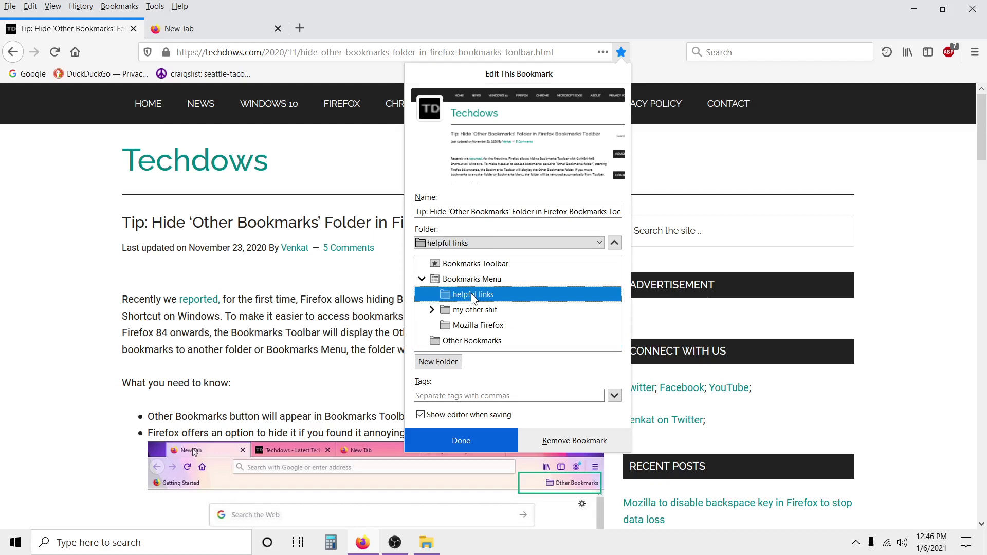
click(466, 440)
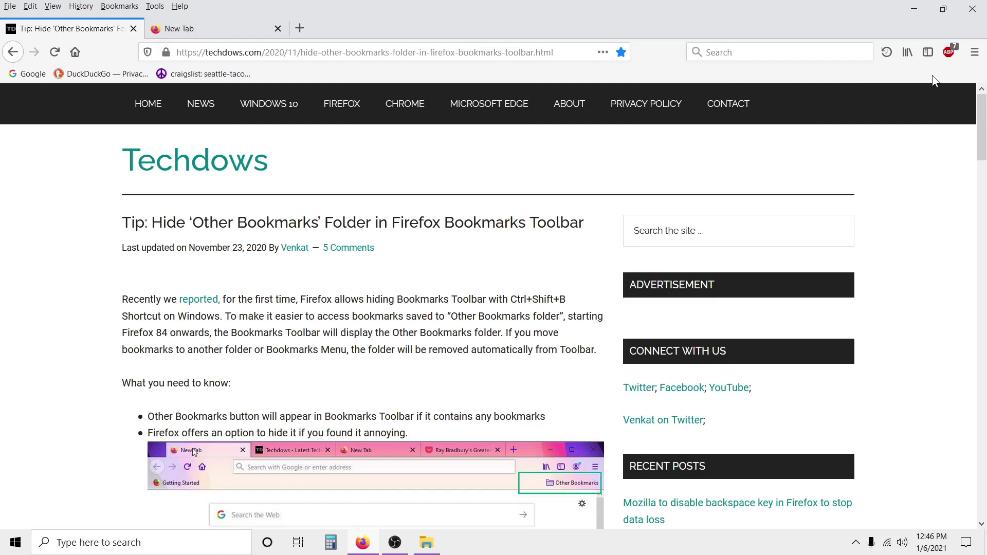
Check the Bookmarks and Help menus after the move, then dismiss them
click(118, 8)
mouse_move(180, 6)
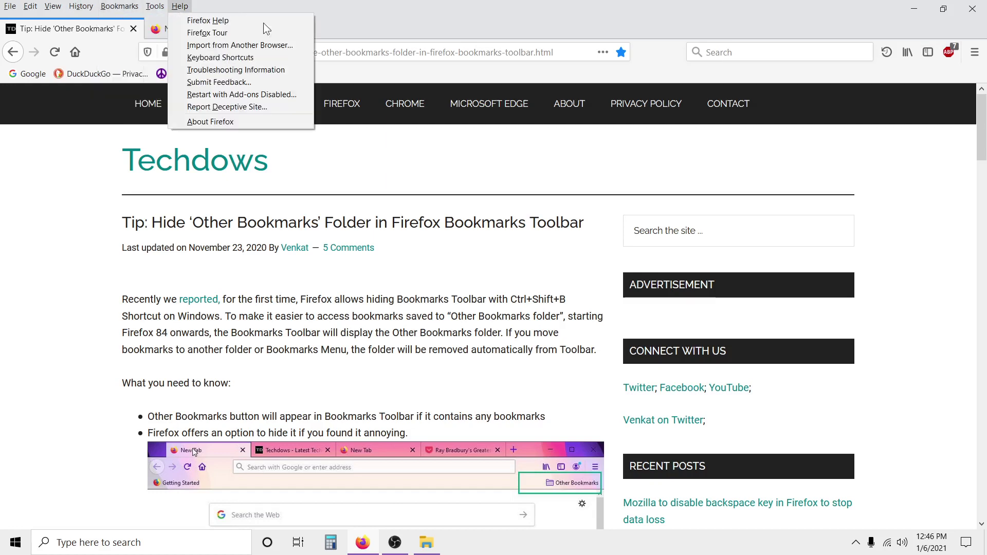
click(532, 18)
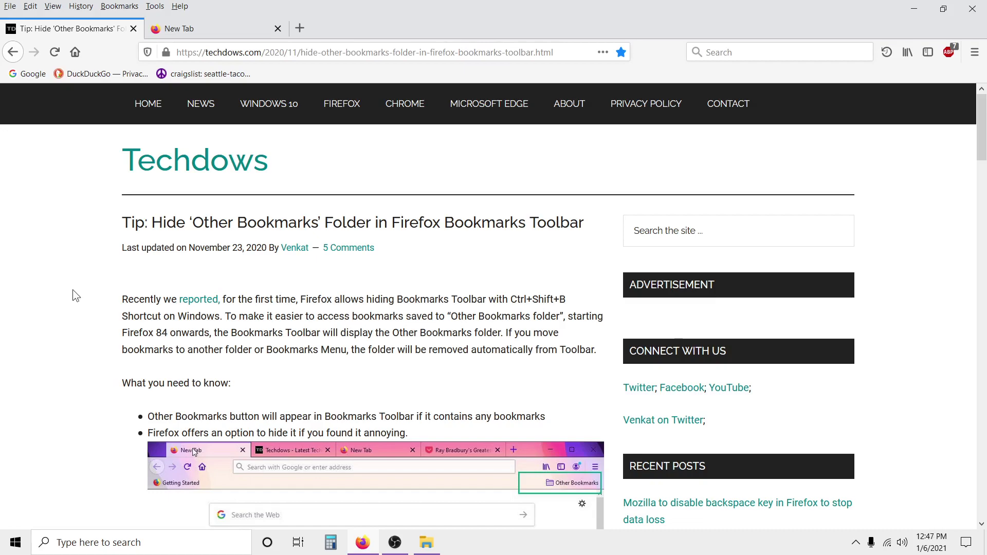
Scroll through the Techdows article, then bring the OBS window to the front
scroll(72, 290, down, 15)
scroll(72, 289, up, 6)
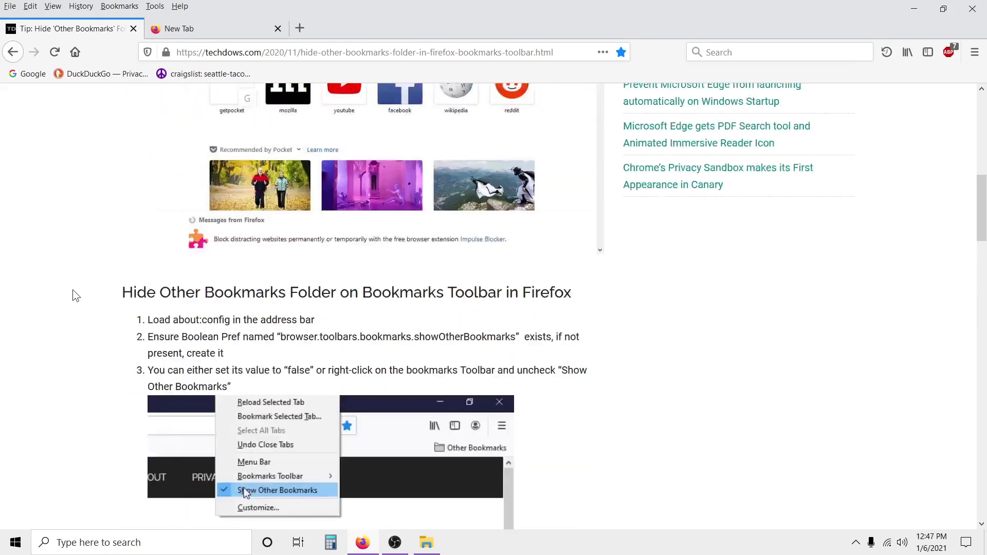
scroll(72, 290, down, 6)
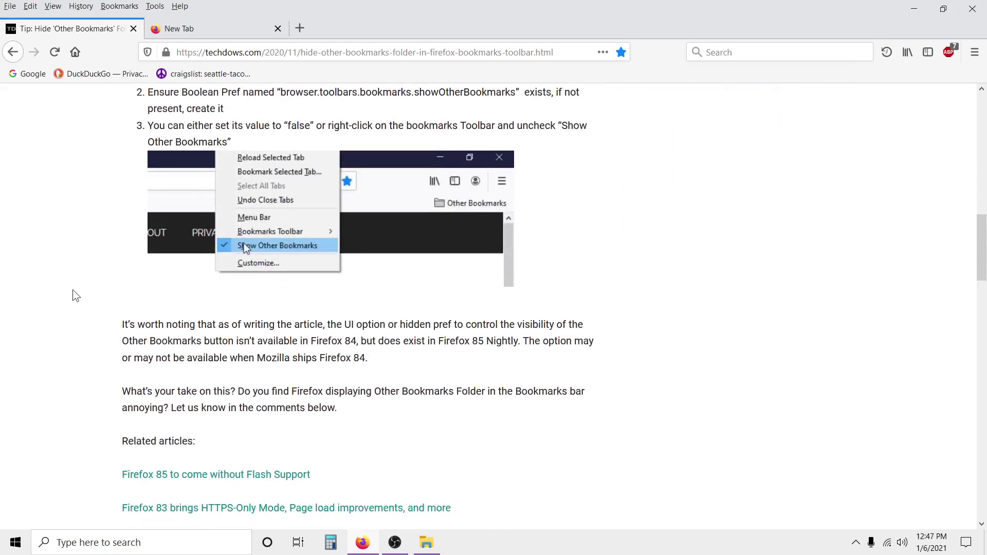
scroll(76, 295, down, 1)
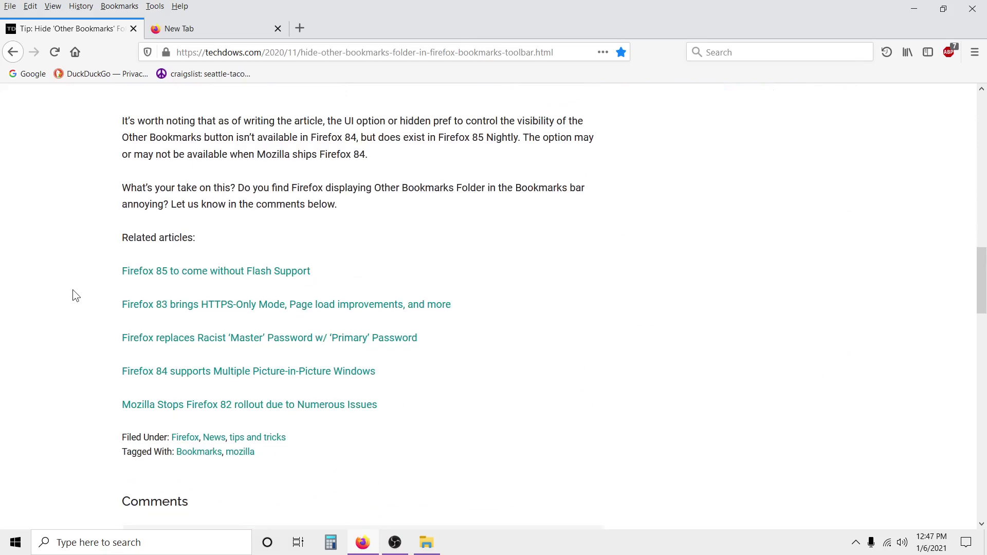
scroll(73, 291, up, 15)
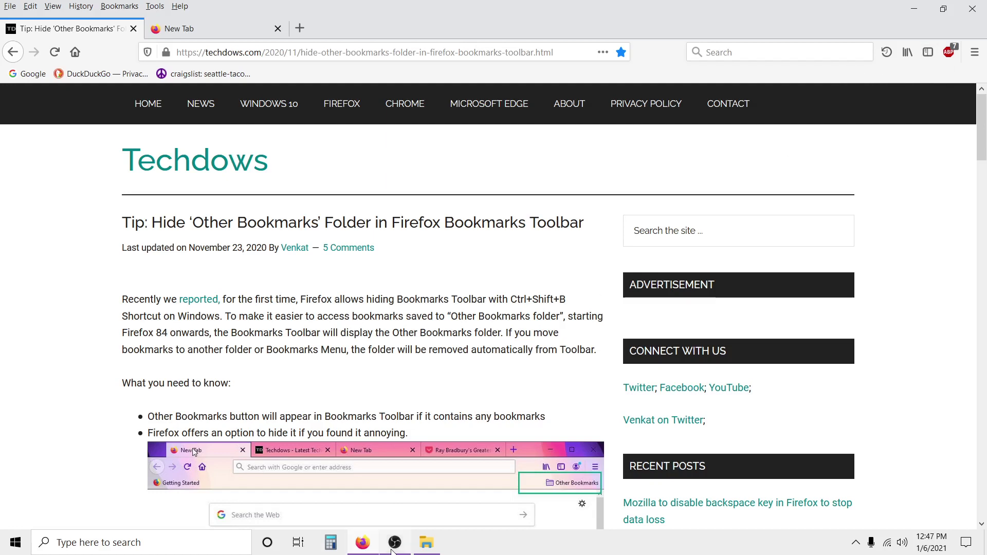
mouse_move(394, 549)
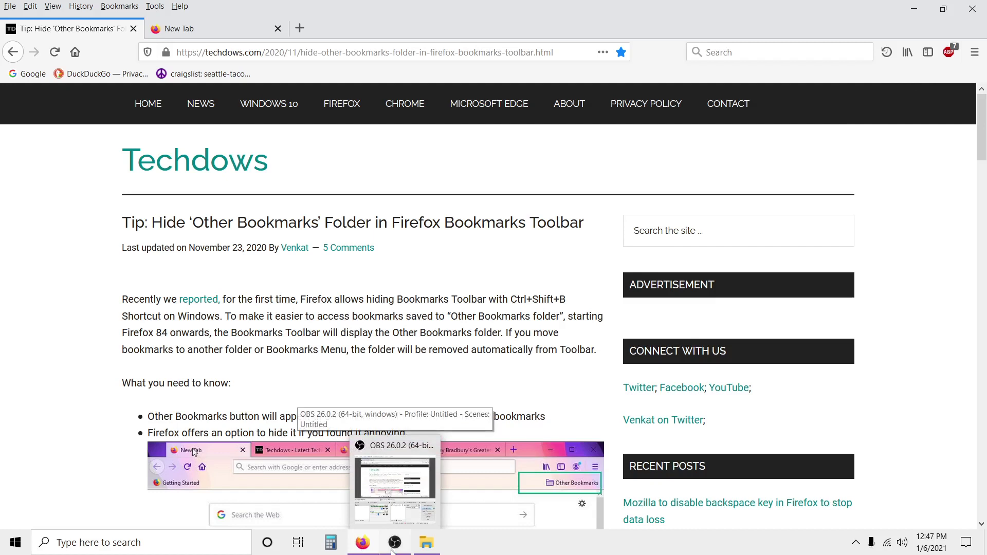
click(393, 543)
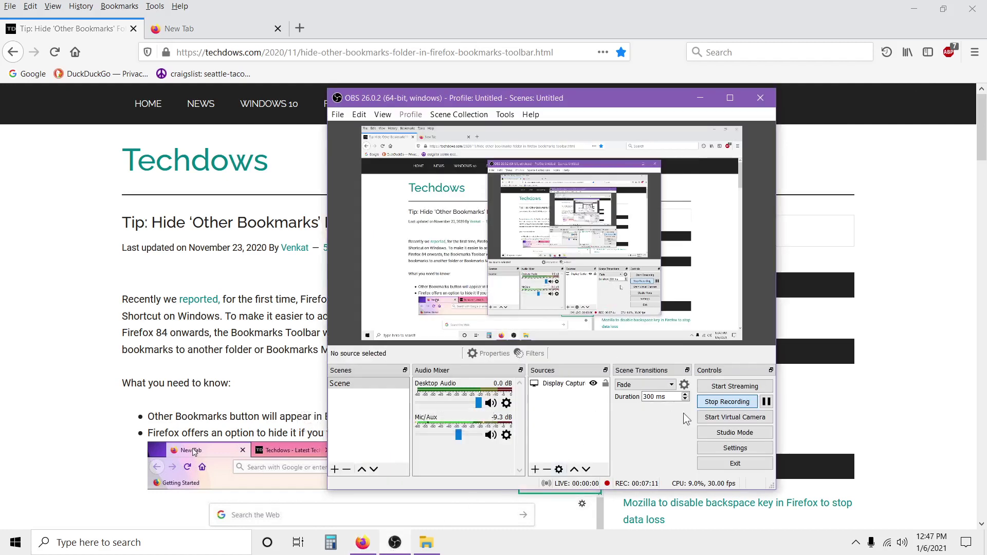